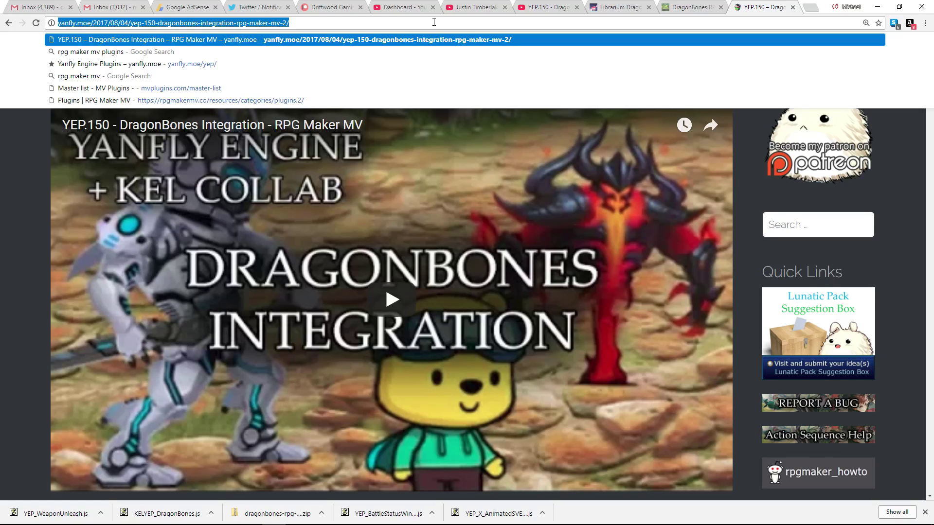
Step: Switch to the file explorer and open Game.rpgproject from the YEP_QuestLog_Tutorials folder in RPG Maker MV
key(alt+Tab)
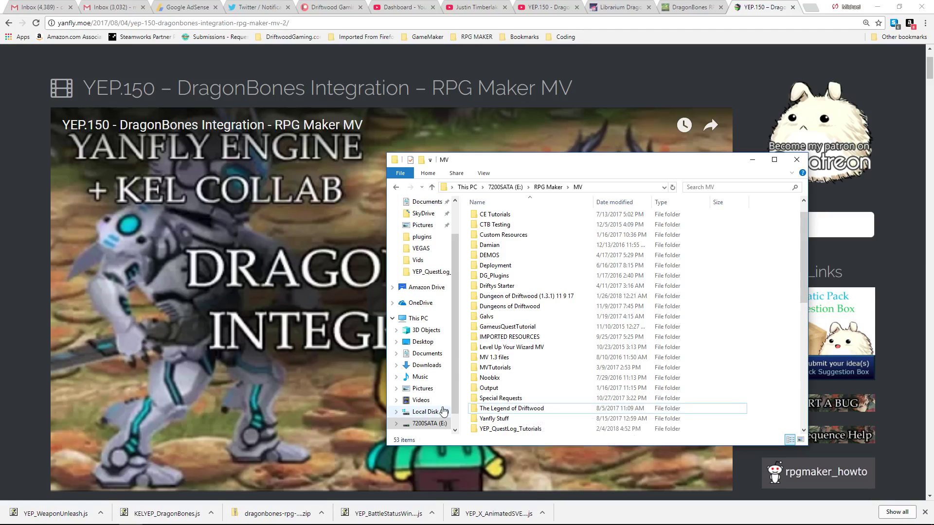
right_click(518, 409)
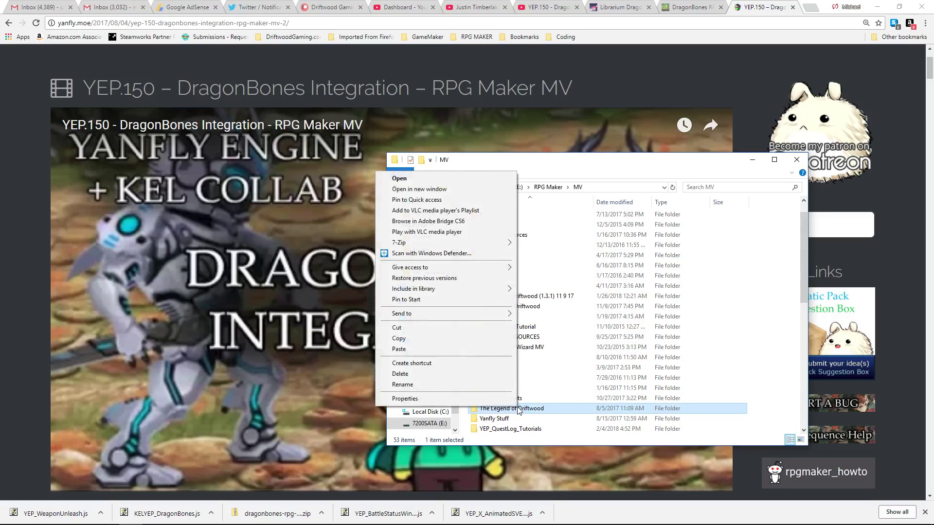
click(438, 340)
click(761, 370)
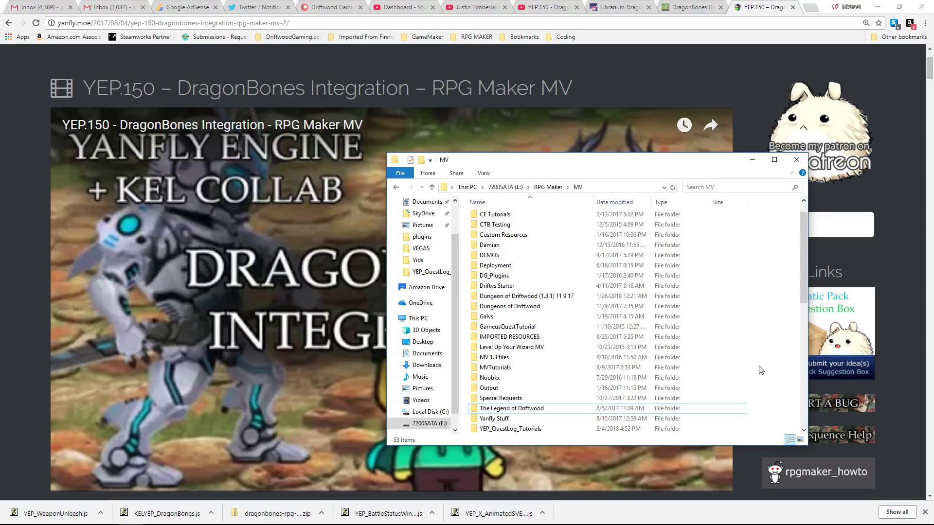
double_click(511, 428)
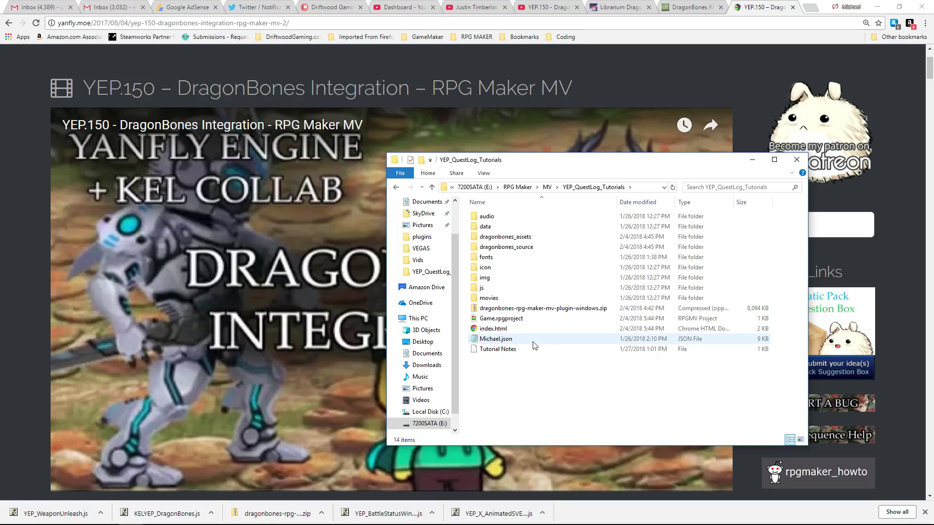
double_click(535, 320)
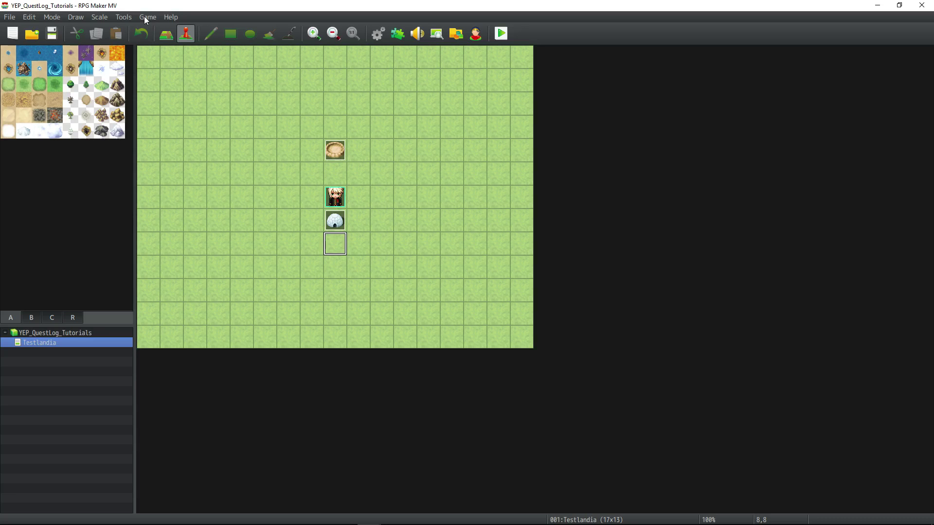
Step: Open the YEP_QuestLog_Tutorials project's folder from the editor and reposition its window
click(146, 17)
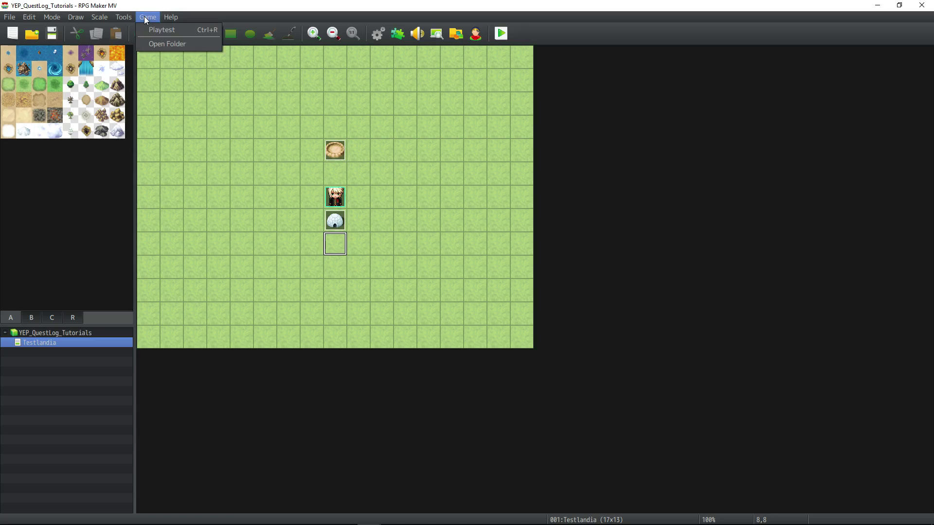
click(164, 44)
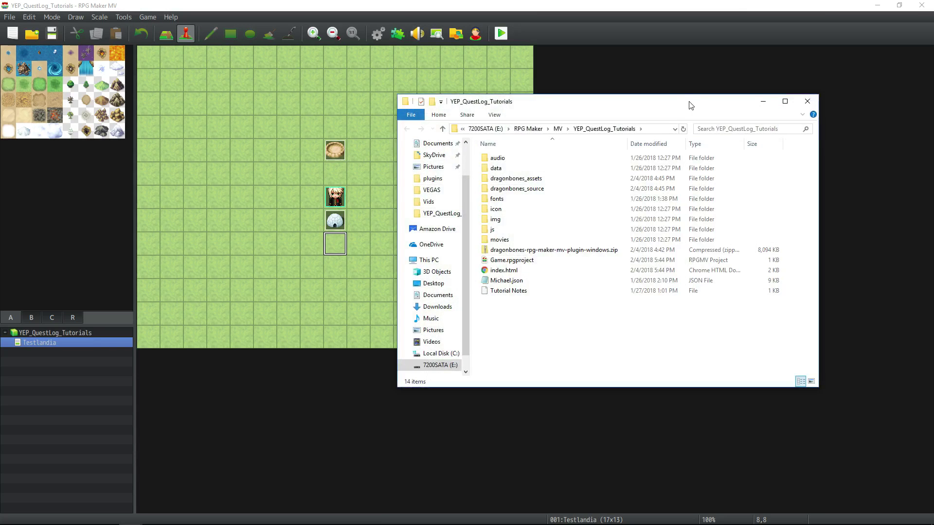
drag(688, 101, 637, 94)
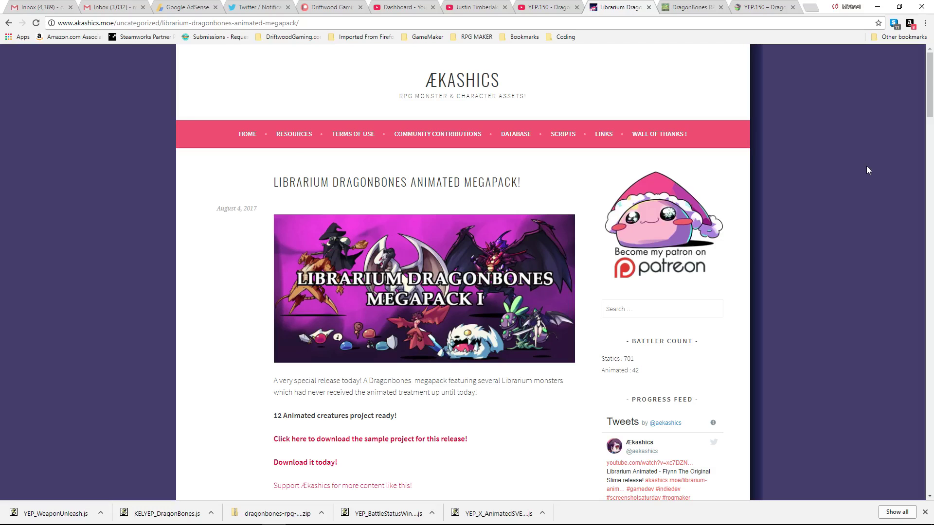
Step: Download the DragonBones RPG Maker MV Plugin zip from its itch.io page without paying
click(687, 5)
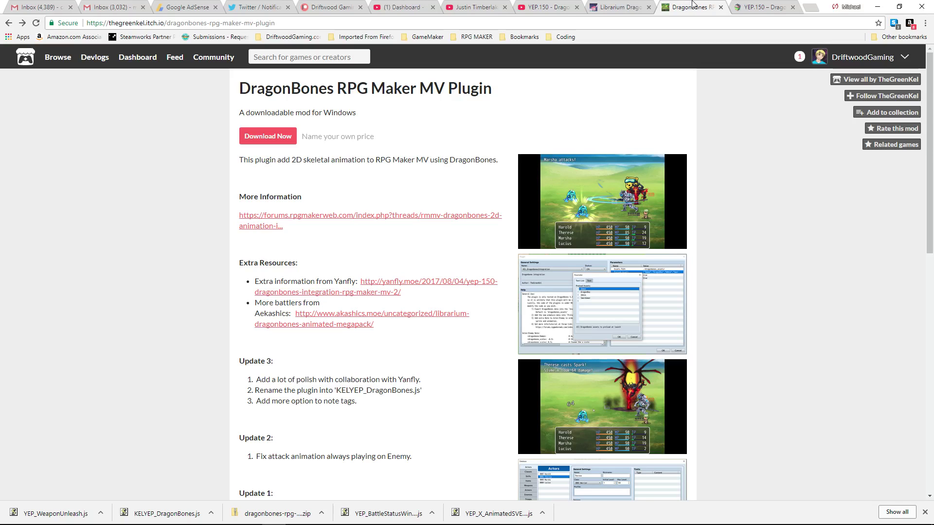
click(268, 137)
click(275, 165)
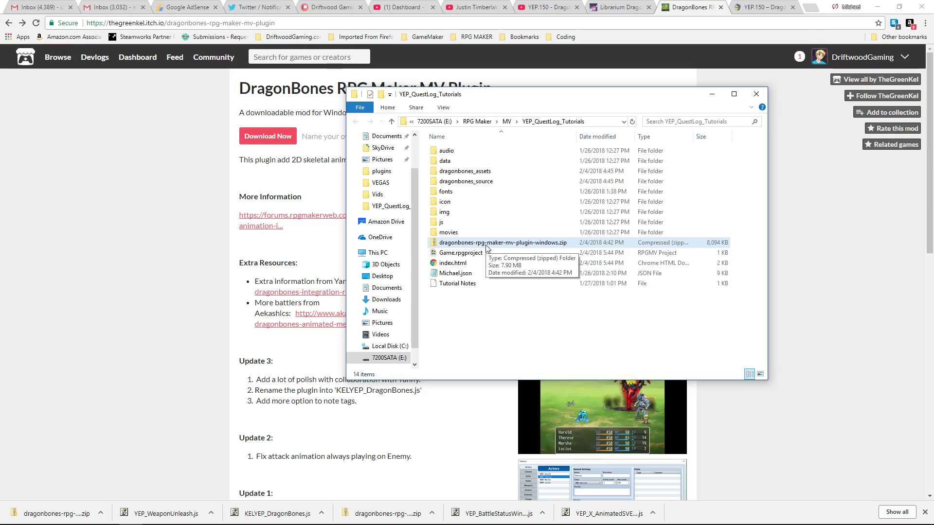
Step: Check the dragonbones_assets and dragonbones_source folders in the project folder and return to Yanfly's DragonBones Integration page
click(470, 175)
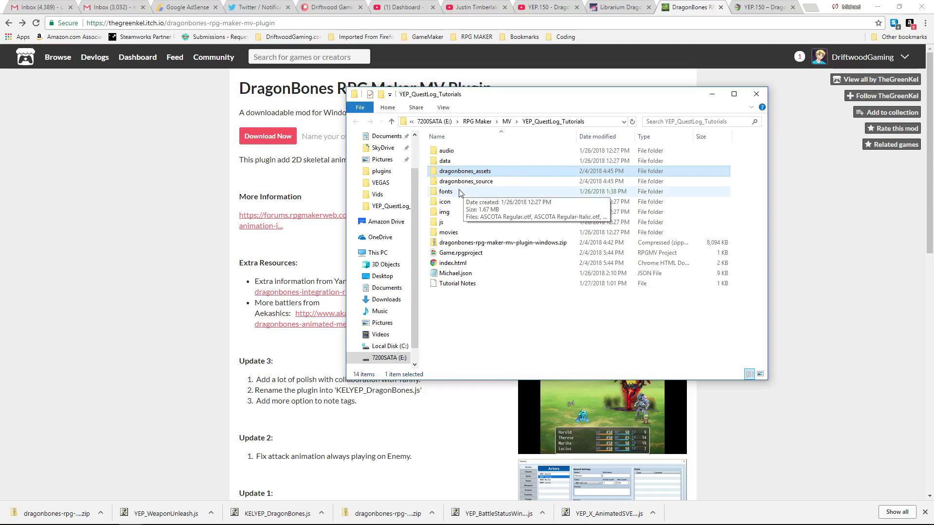
click(470, 183)
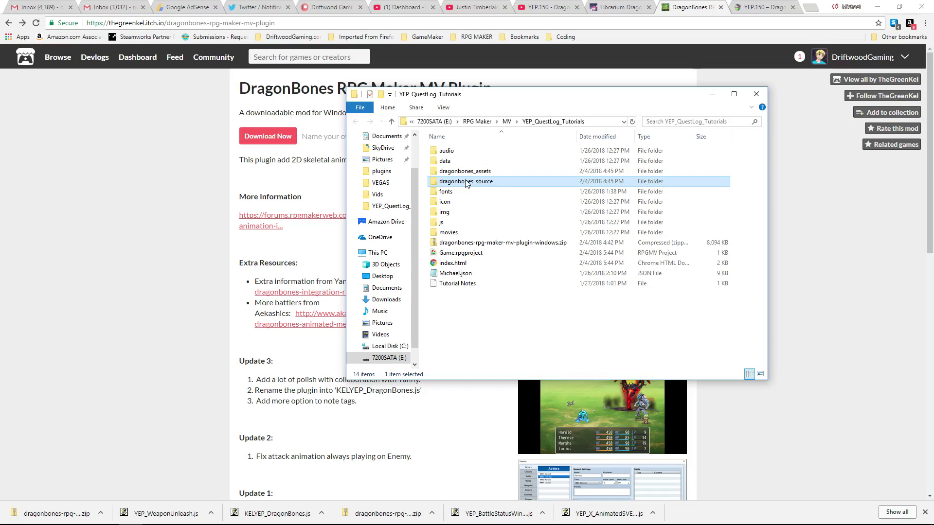
click(758, 7)
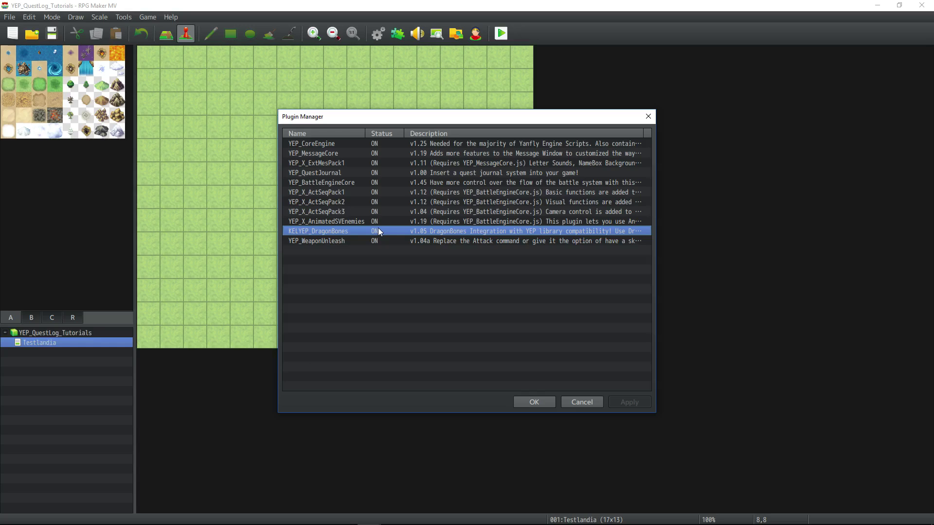
Step: Review the plugin order in the Plugin Manager, from YEP_CoreEngine through the battle engine and action sequence packs to KELYEP_DragonBones
click(336, 144)
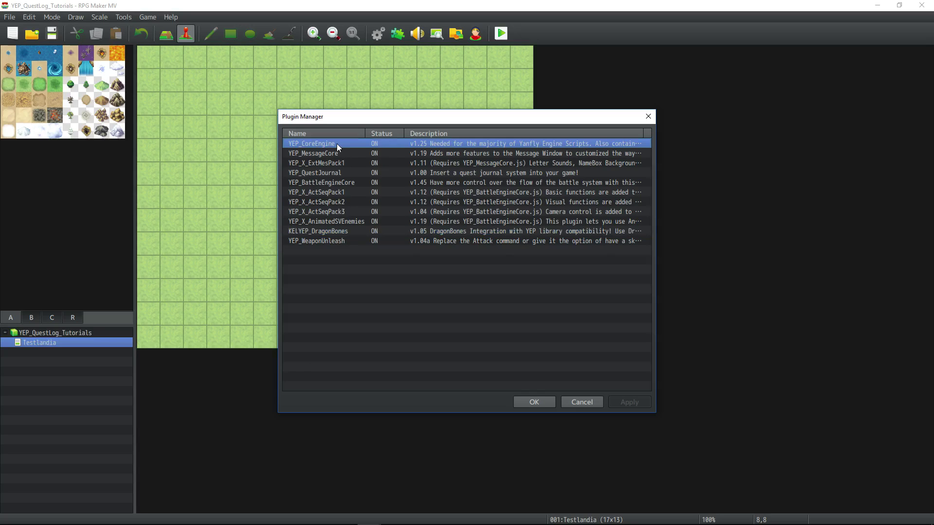
click(340, 184)
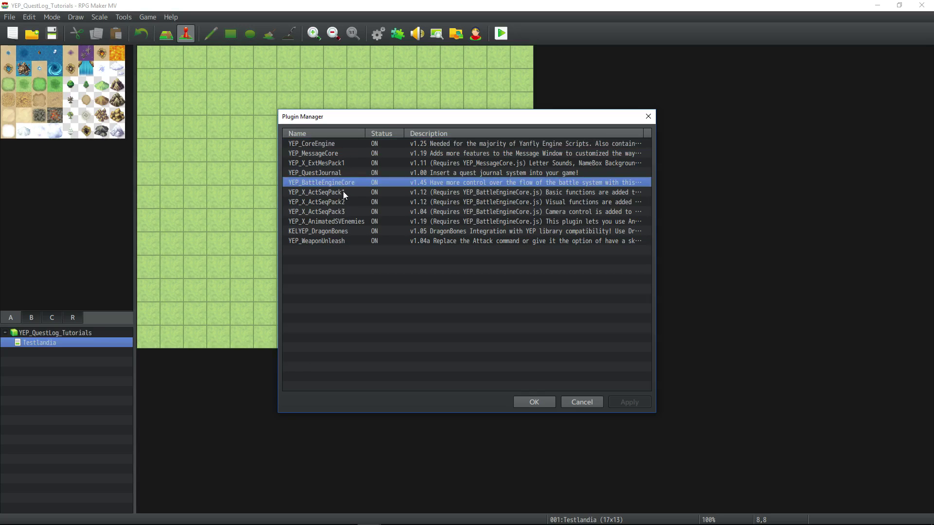
click(343, 191)
click(343, 203)
click(343, 212)
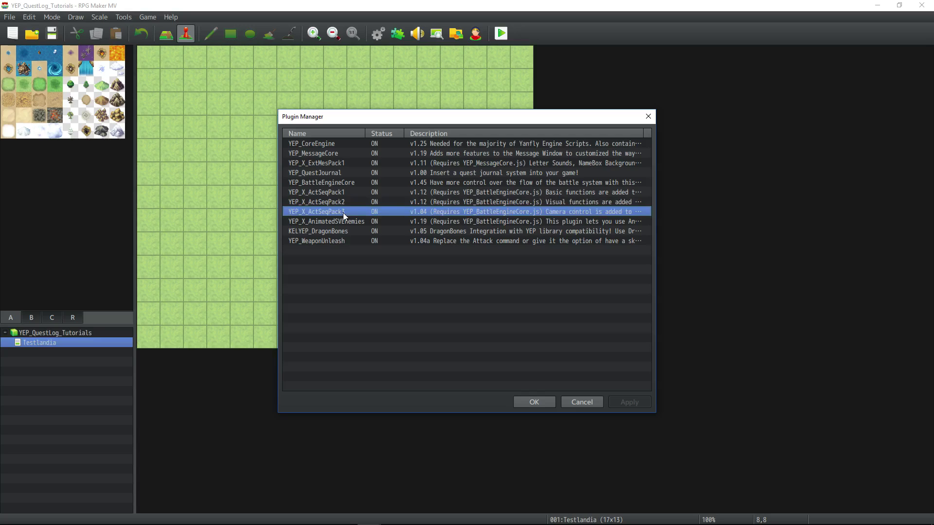
click(347, 223)
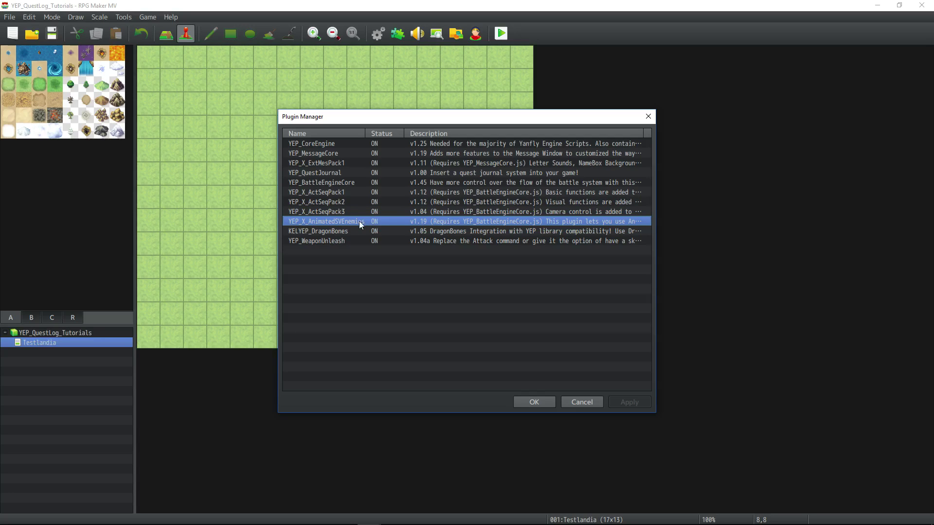
click(326, 234)
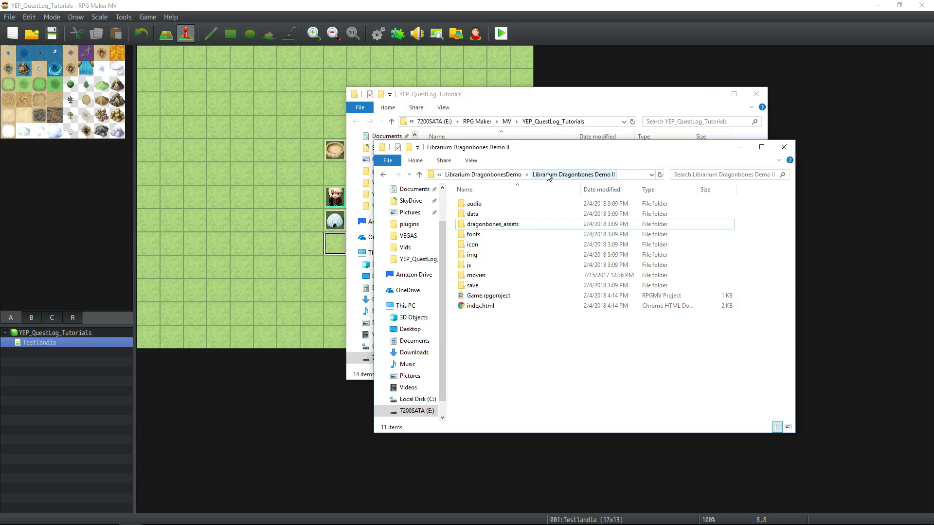
Step: Copy the dragonbones_assets folder from Librarium Dragonbones Demo II into the YEP_QuestLog_Tutorials project folder
right_click(506, 224)
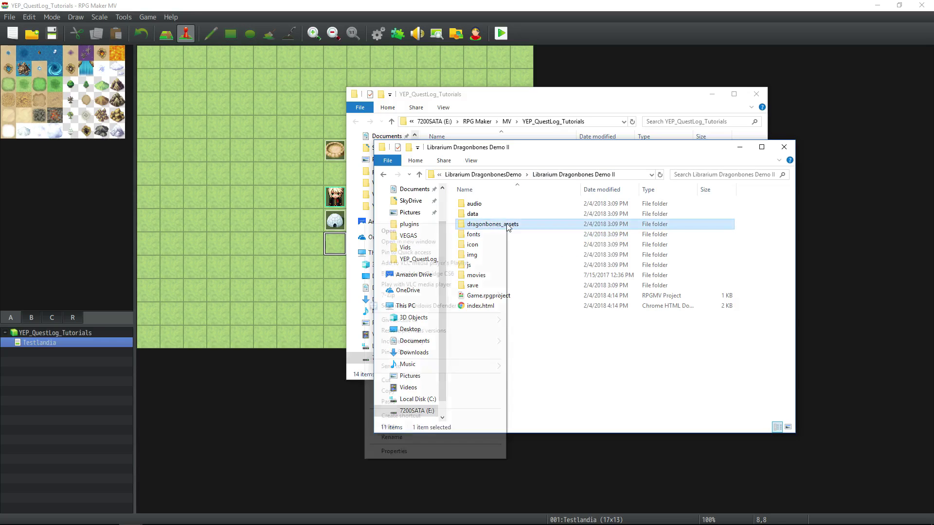
click(389, 391)
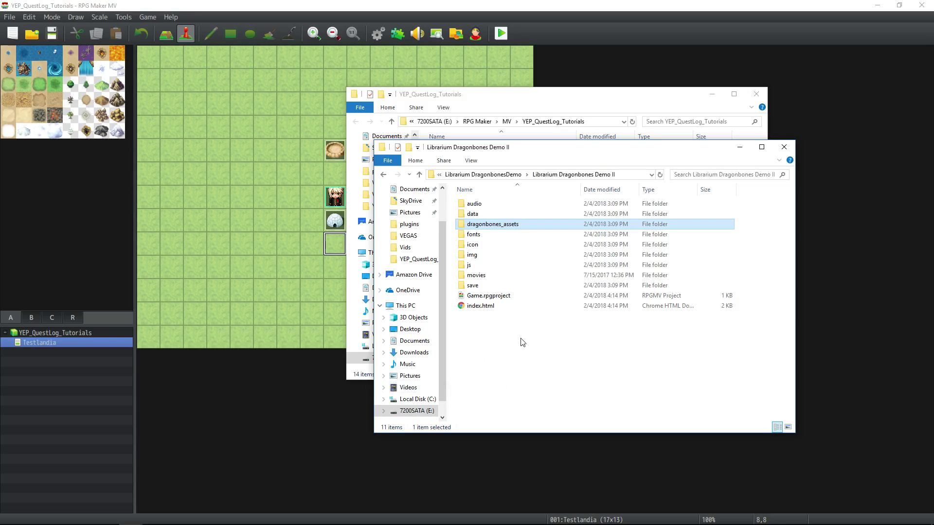
click(551, 108)
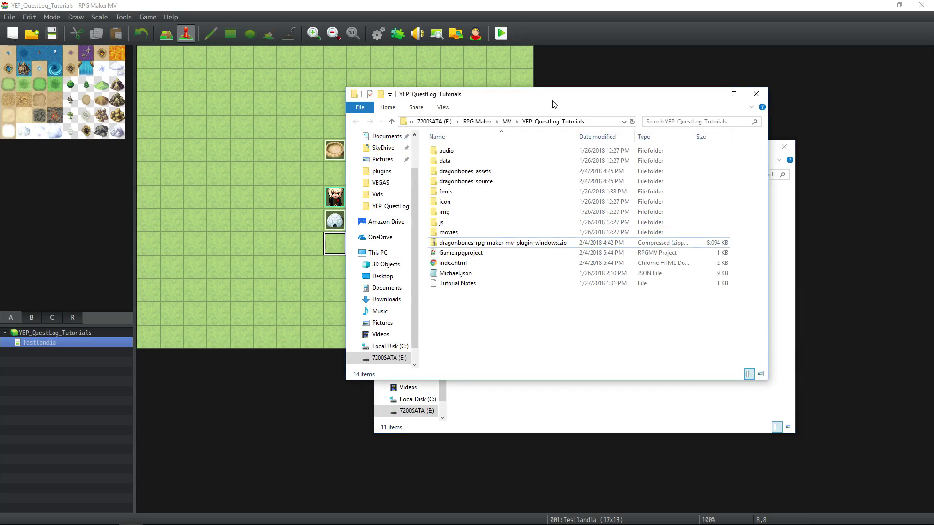
right_click(510, 321)
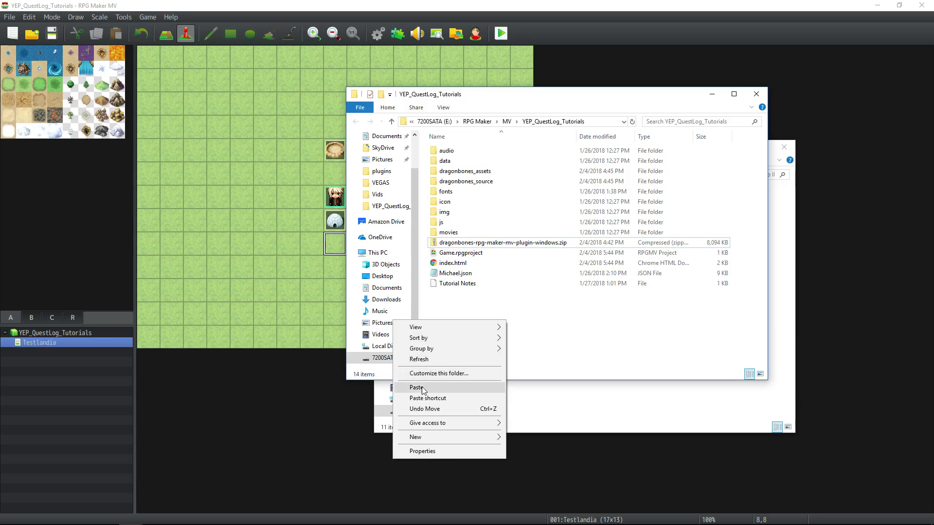
click(423, 389)
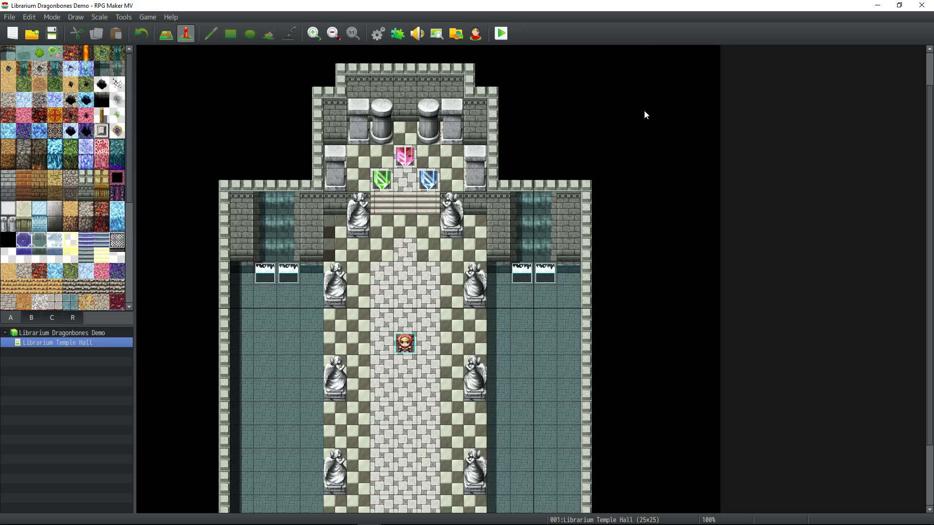
Step: In the Librarium Dragonbones Demo database, copy the DragonBone notetags from the Zalaras enemy's note, through the closing settings tag
click(378, 33)
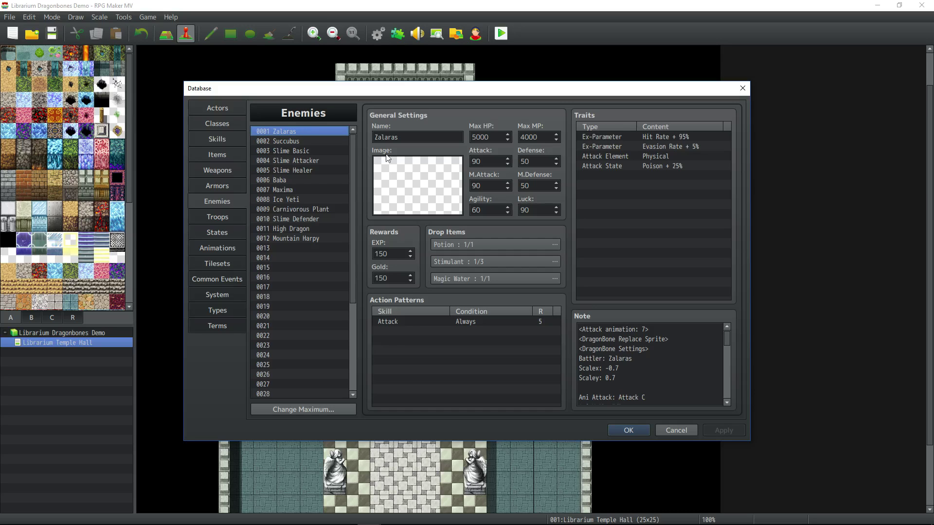
click(581, 341)
click(584, 339)
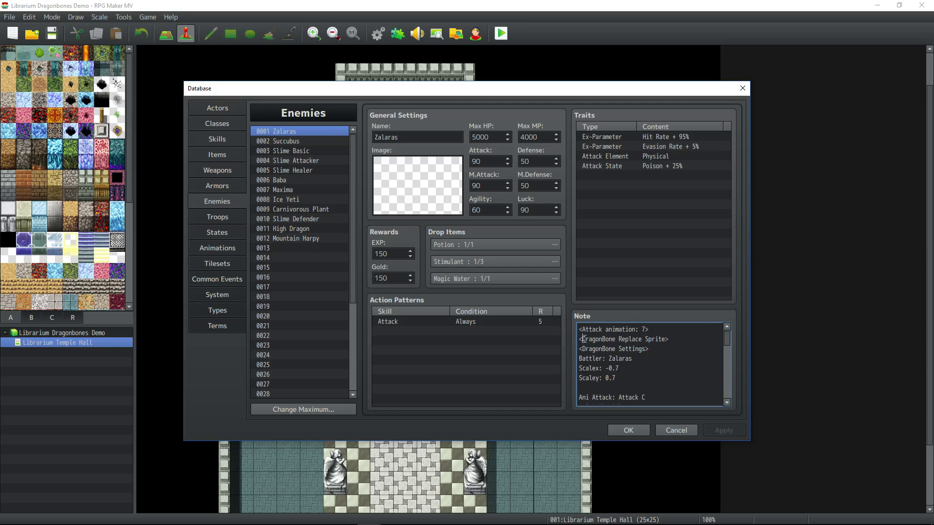
drag(583, 339, 677, 370)
right_click(607, 362)
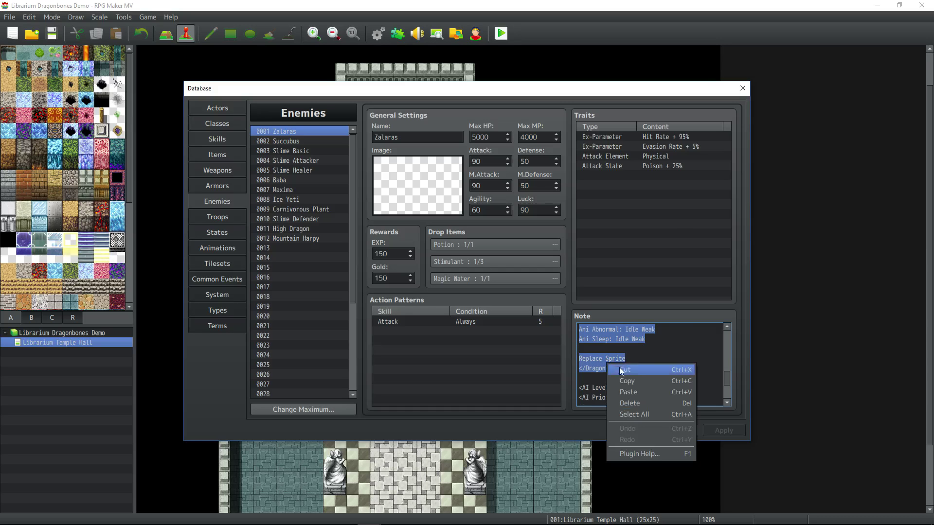
click(635, 381)
click(680, 363)
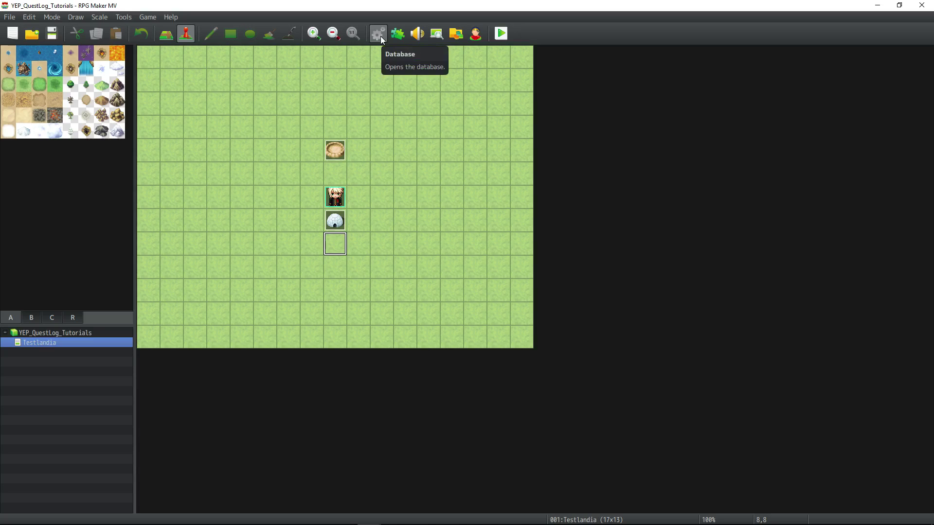
Step: Open the YEP_QuestLog_Tutorials database and review the DragonBone notetags in the Bad Guy enemy's note
click(379, 34)
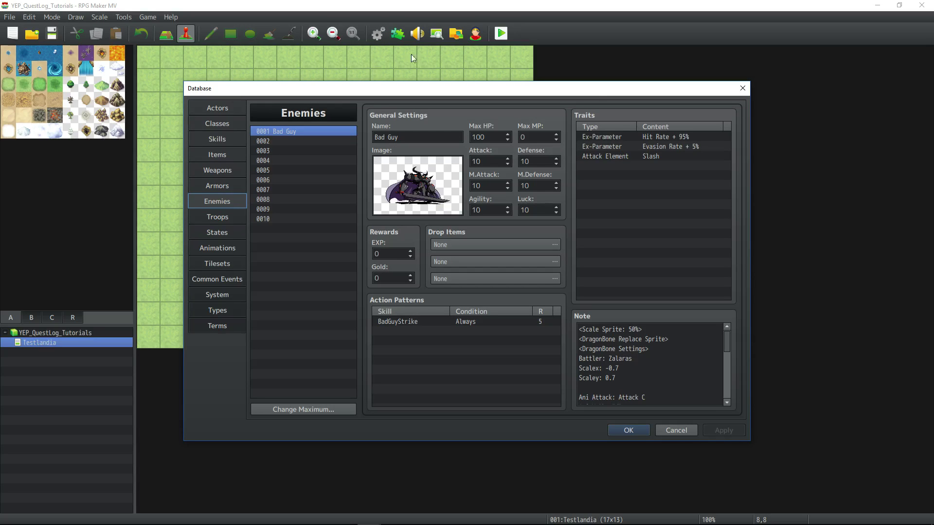
click(703, 386)
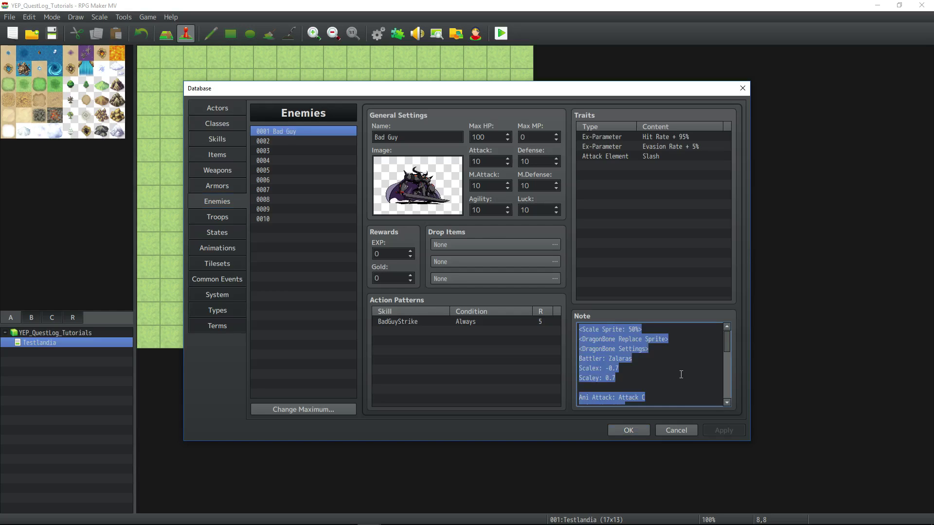
click(675, 367)
right_click(676, 366)
click(642, 360)
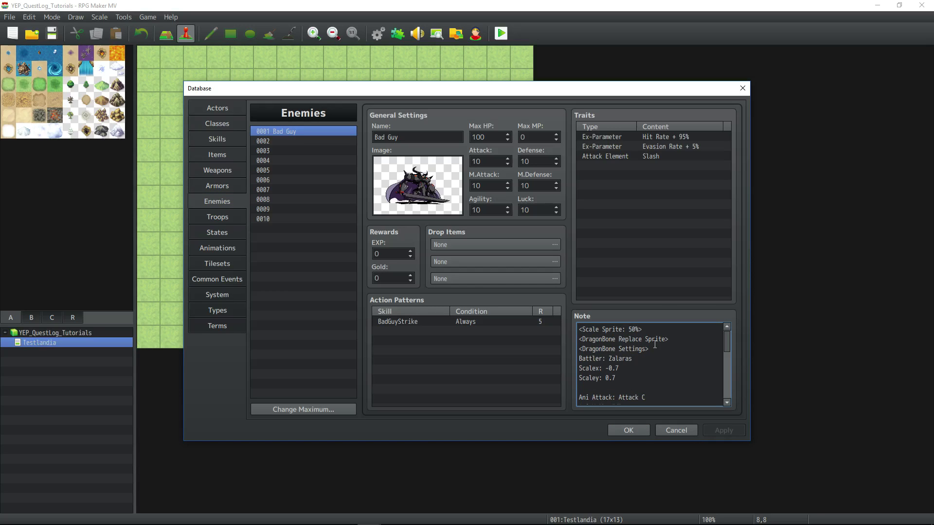
Step: Add a second Bad Guy enemy to the Bad Guy troop and accept the database changes
click(220, 218)
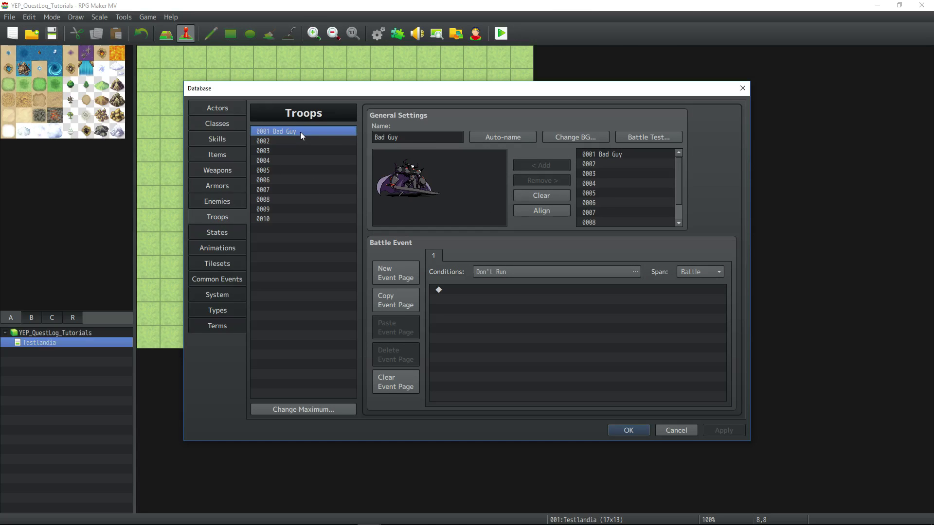
click(620, 151)
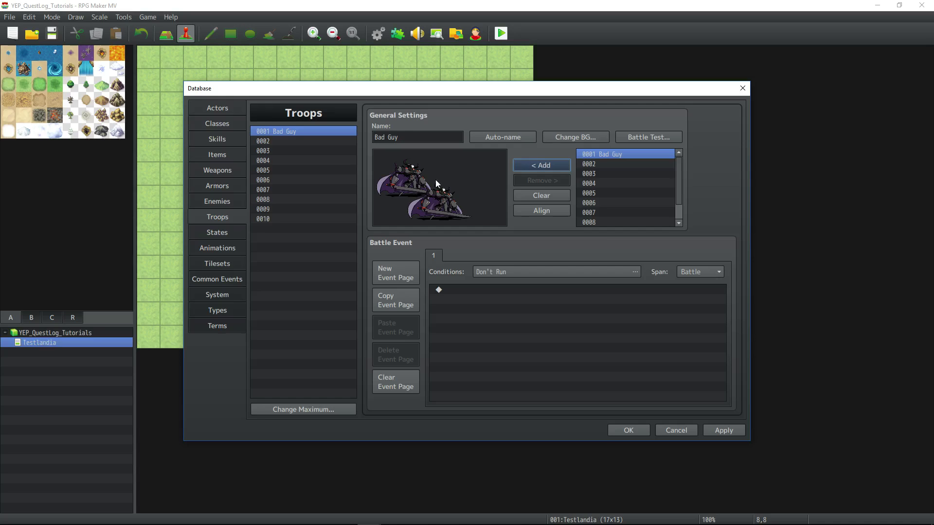
click(547, 168)
key(Return)
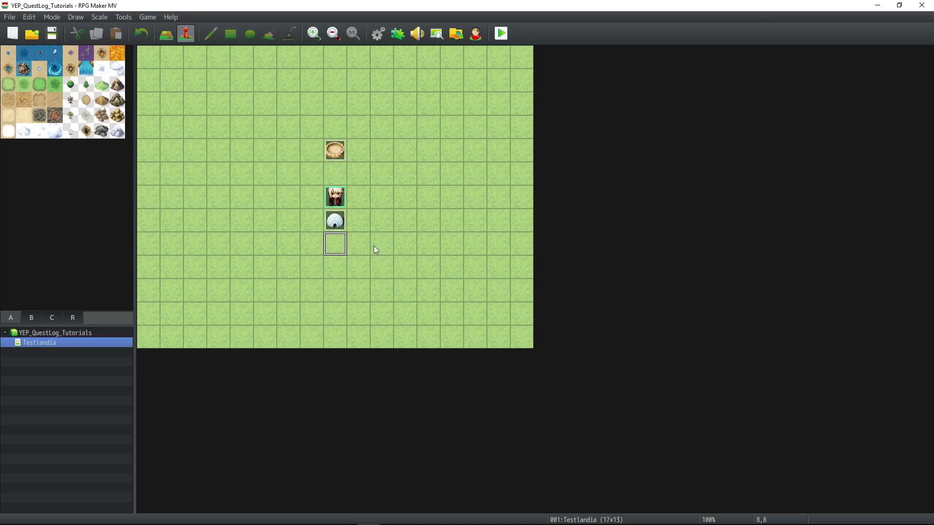
Step: Create an event on the Testlandia map with Battle Processing against the Bad Guy troop, allowing both escape and loss
right_click(384, 262)
click(397, 274)
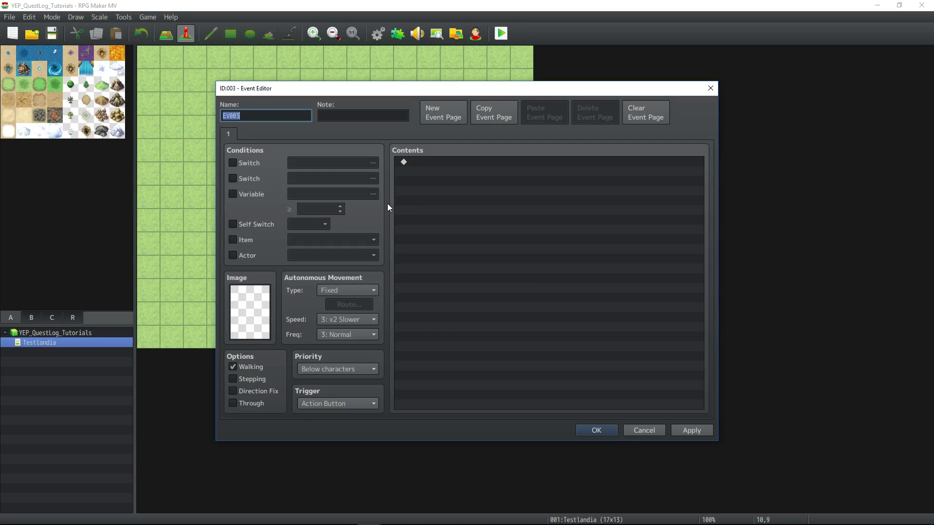
right_click(442, 179)
click(470, 182)
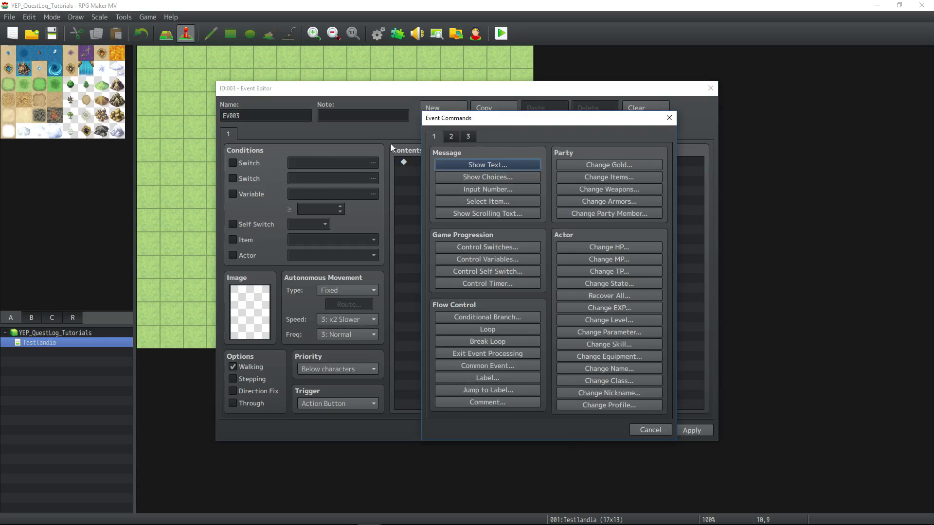
click(451, 137)
click(468, 136)
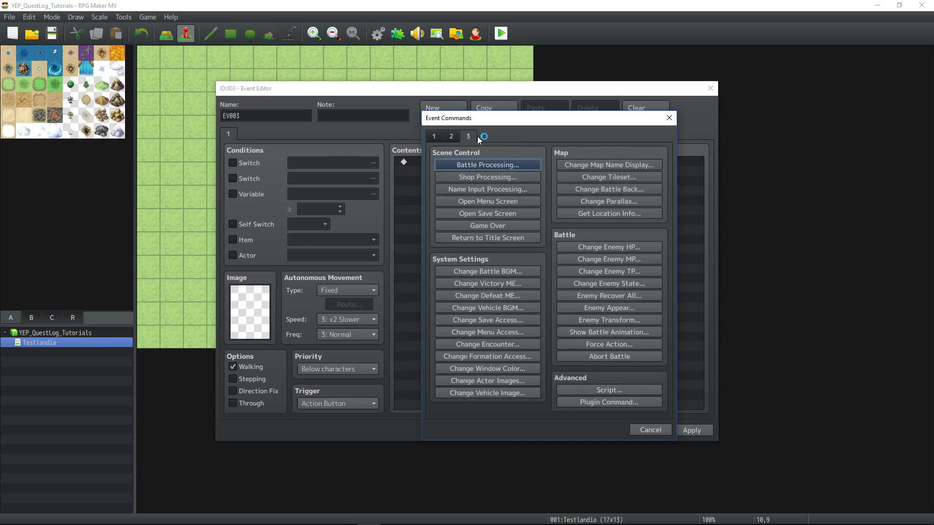
click(487, 165)
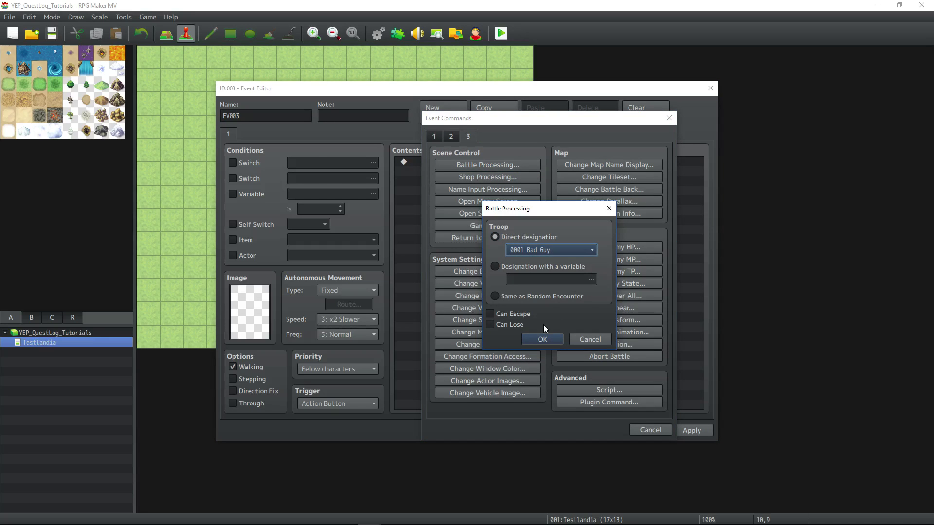
click(517, 315)
click(511, 325)
click(544, 339)
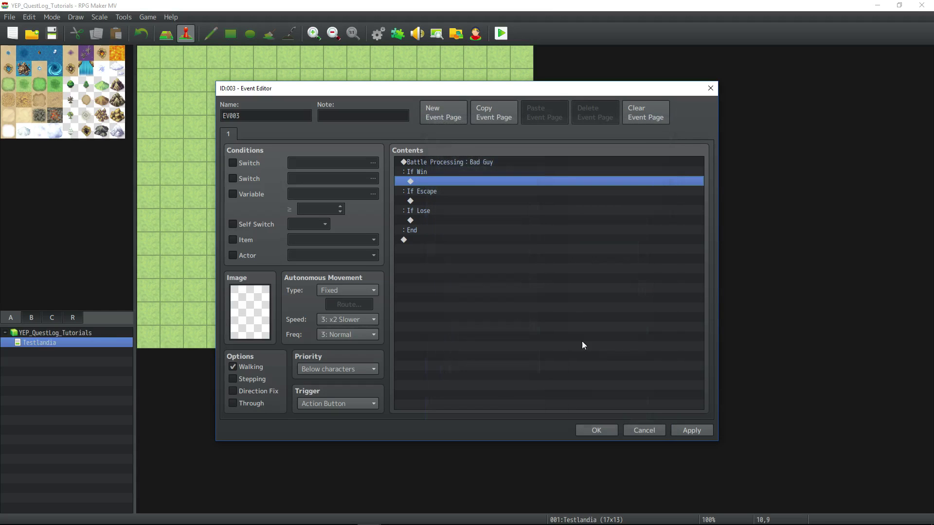
Step: Give the battle event a pizza image from the KauzzPizza sprite sheet and accept the event
double_click(250, 314)
click(317, 187)
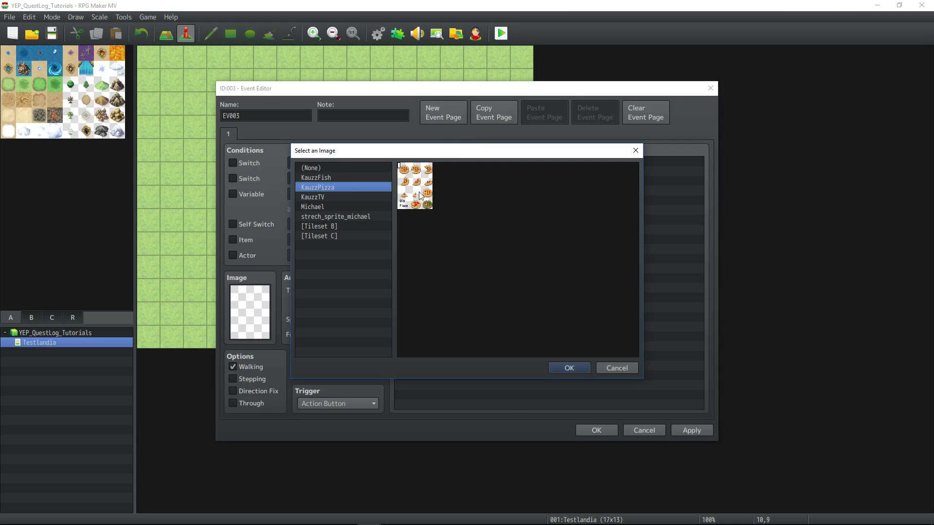
click(417, 184)
double_click(416, 185)
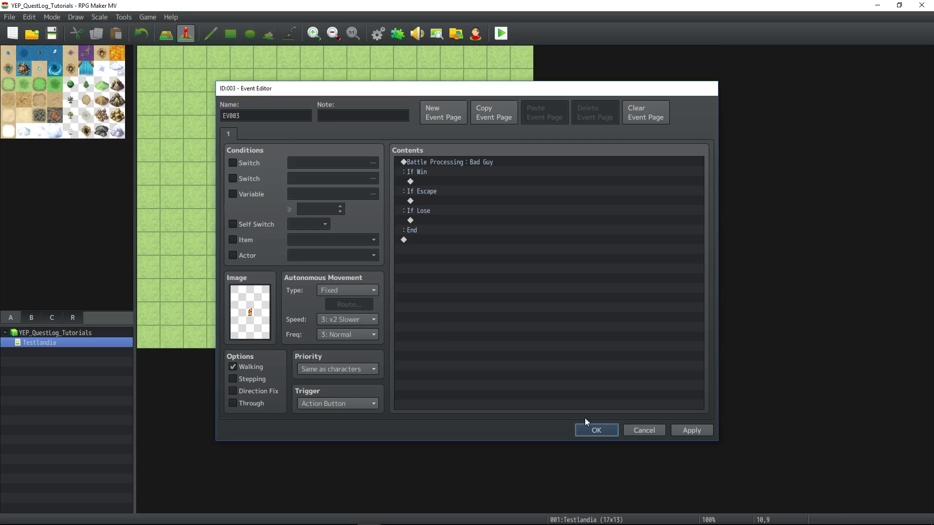
click(591, 430)
drag(334, 197, 382, 243)
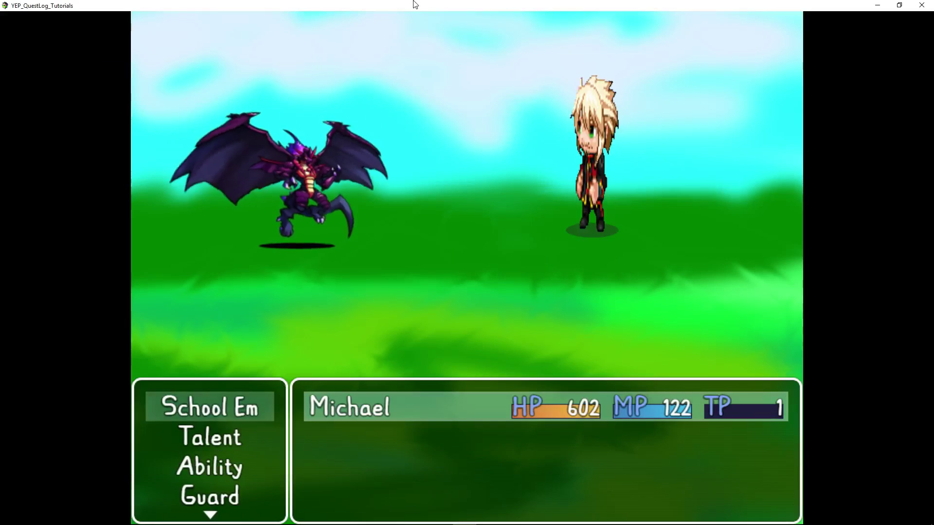
Step: Maximize the playtest window and attack the animated Bad Guy with School Em over successive turns
drag(415, 109, 415, 4)
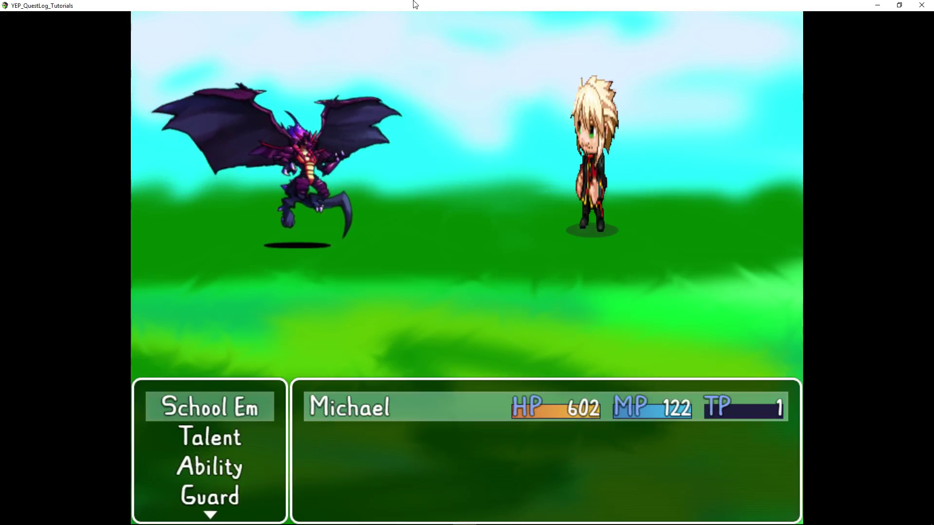
key(Return)
key(Return)
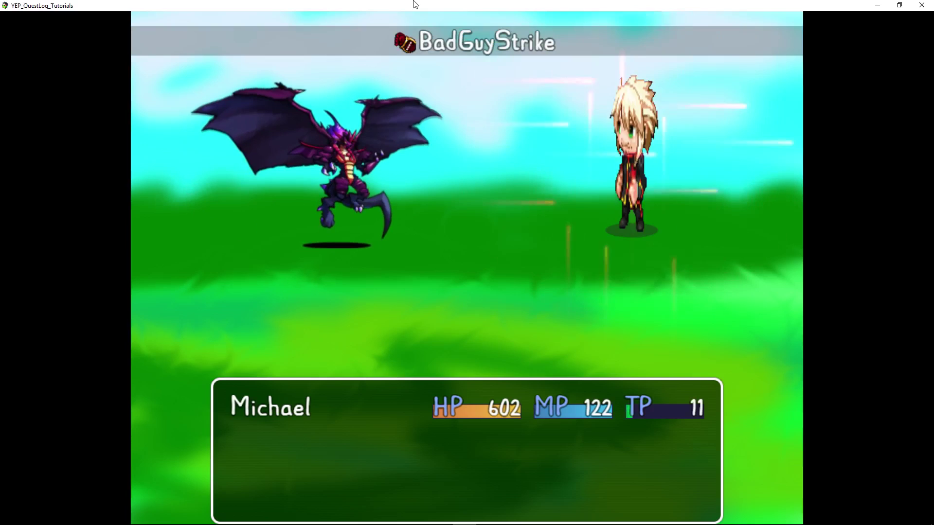
key(Return)
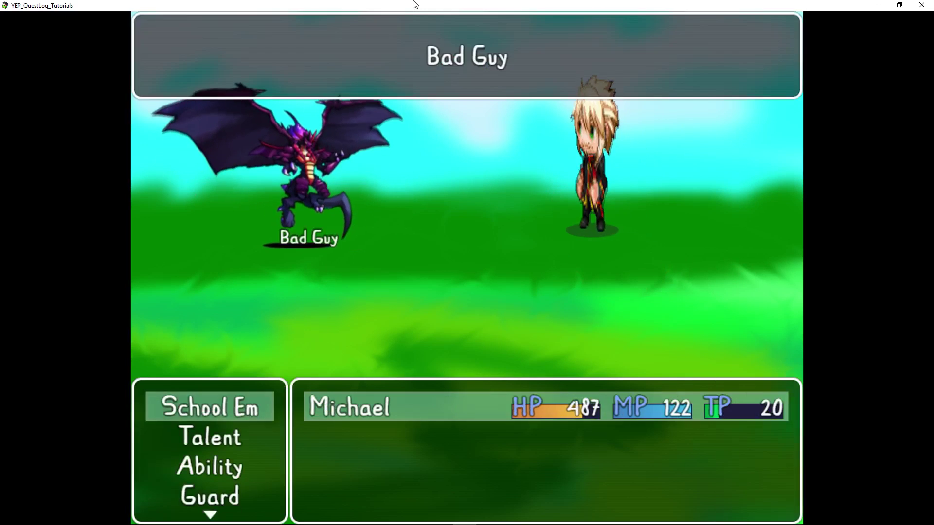
key(Return)
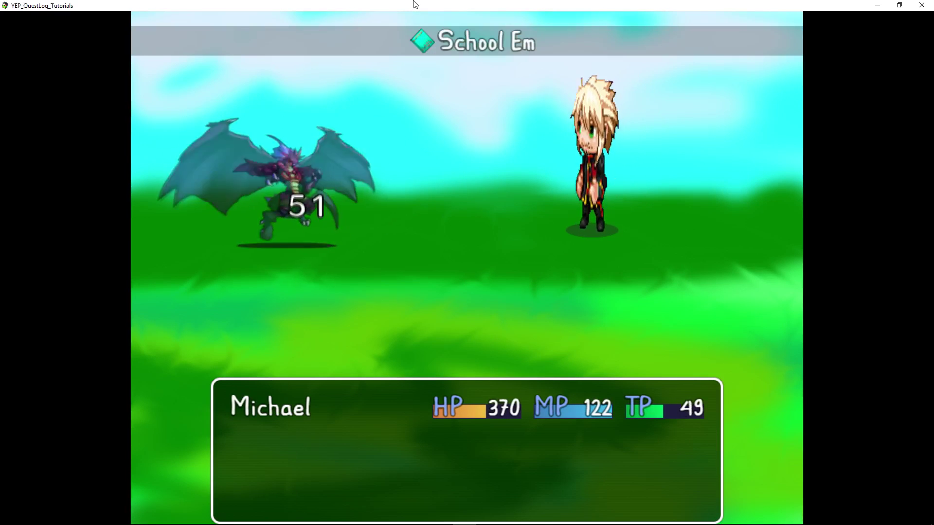
Step: Start the Bad Guy battle again and use School Em on the enemy to check its damage animation
key(Return)
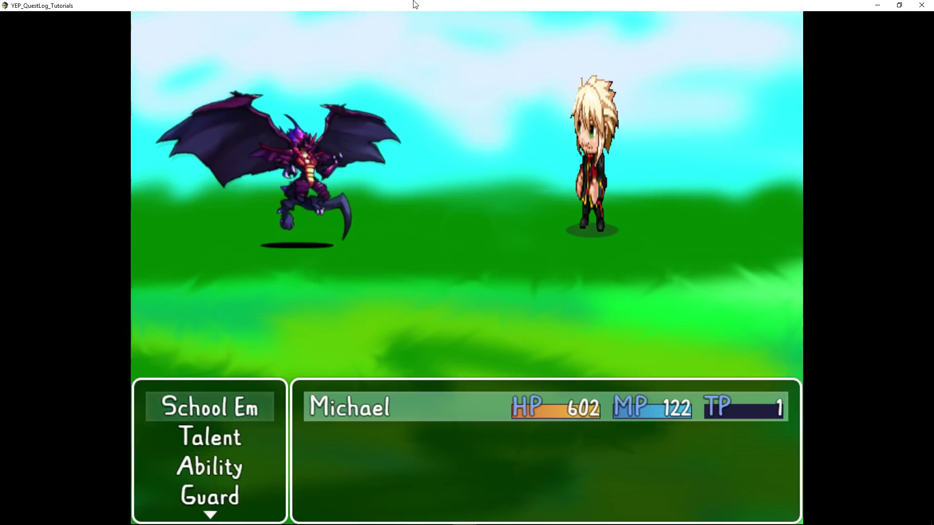
key(Return)
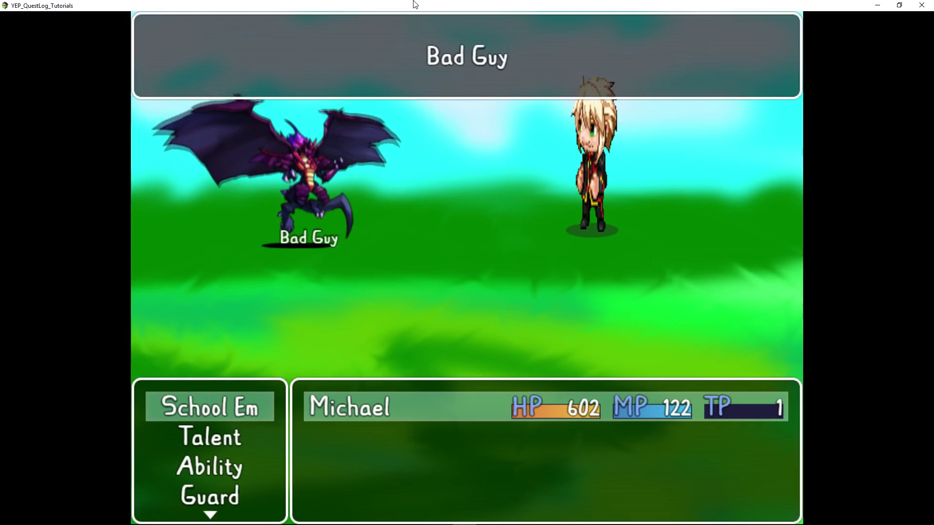
key(Return)
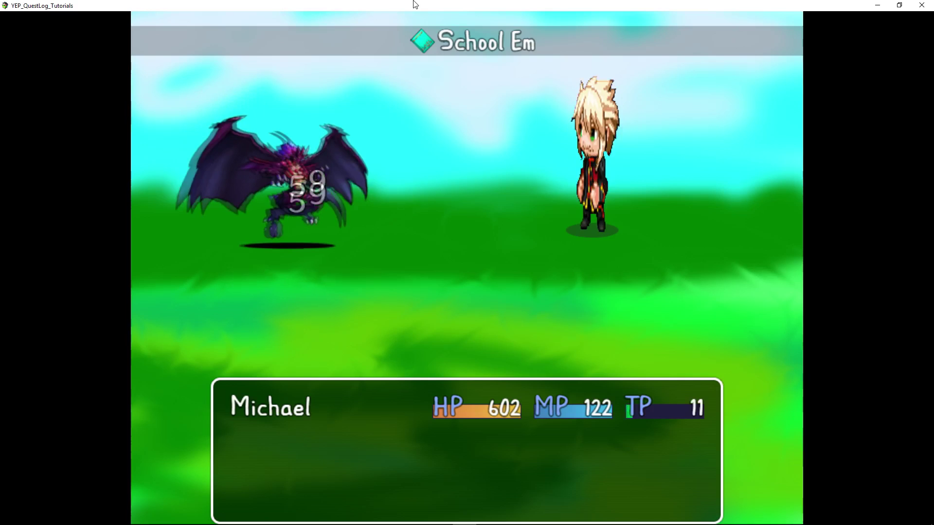